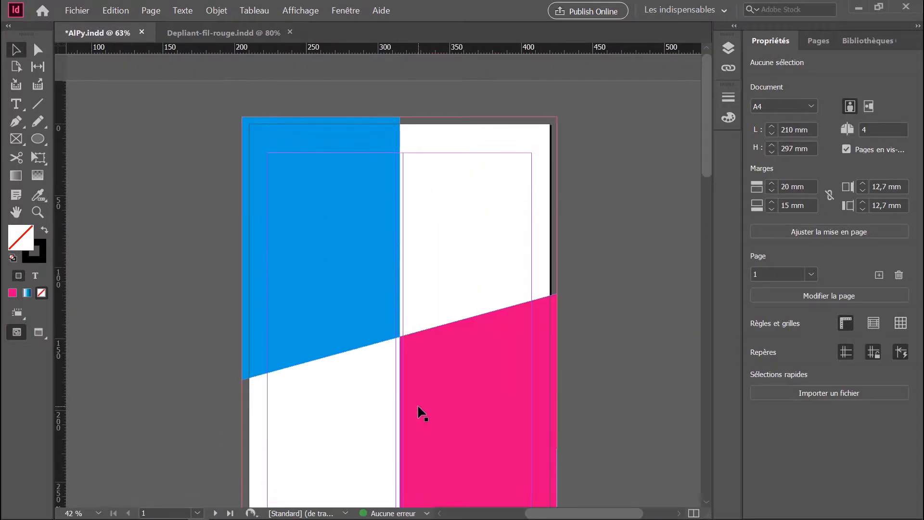
Go to page 2 of the document and look through the variants of the shape and frame tools.
{"action": "scroll", "coordinate": [361, 375], "scroll_direction": "down", "scroll_amount": 10}
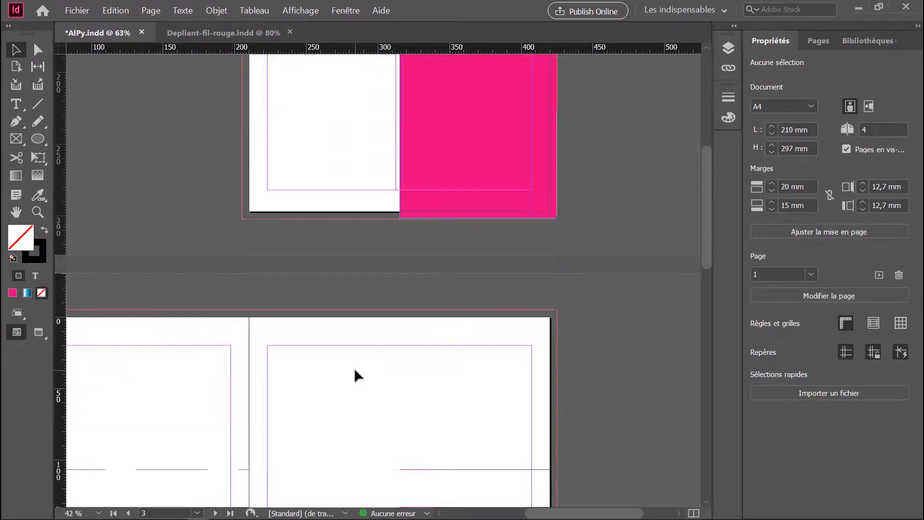
{"action": "left_click_drag", "start_coordinate": [535, 512], "coordinate": [498, 495]}
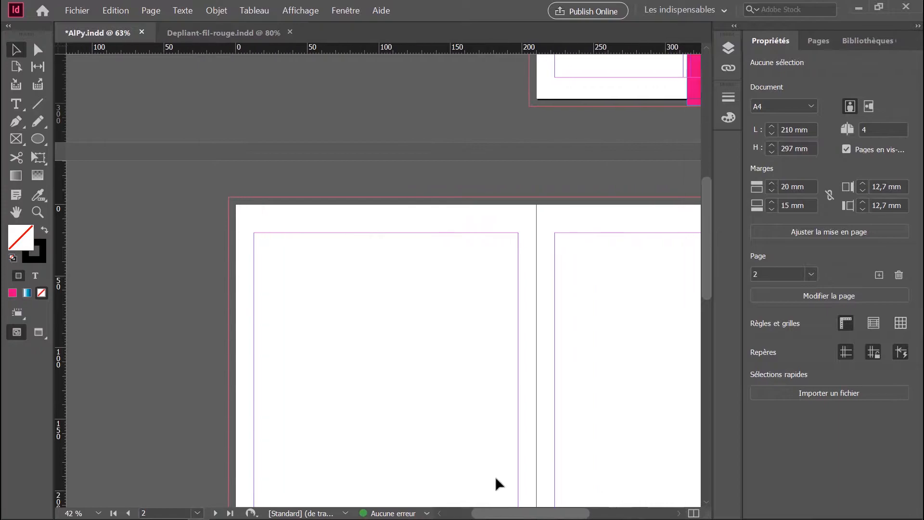
{"action": "scroll", "coordinate": [475, 367], "scroll_direction": "down", "scroll_amount": 3}
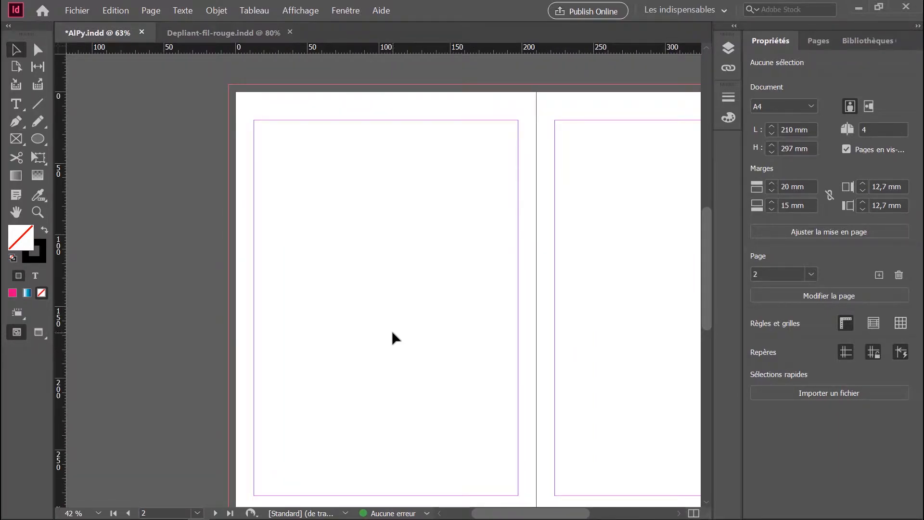
{"action": "left_click", "coordinate": [38, 139]}
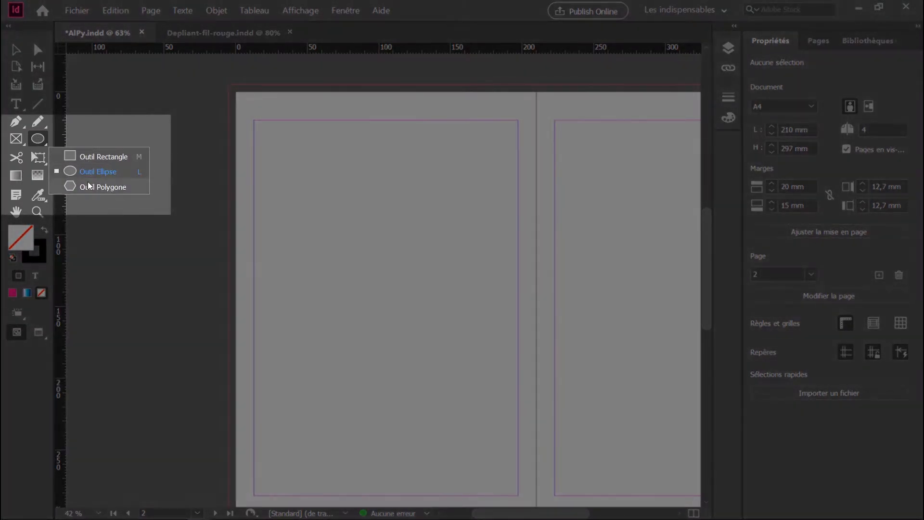
{"action": "left_click", "coordinate": [67, 155]}
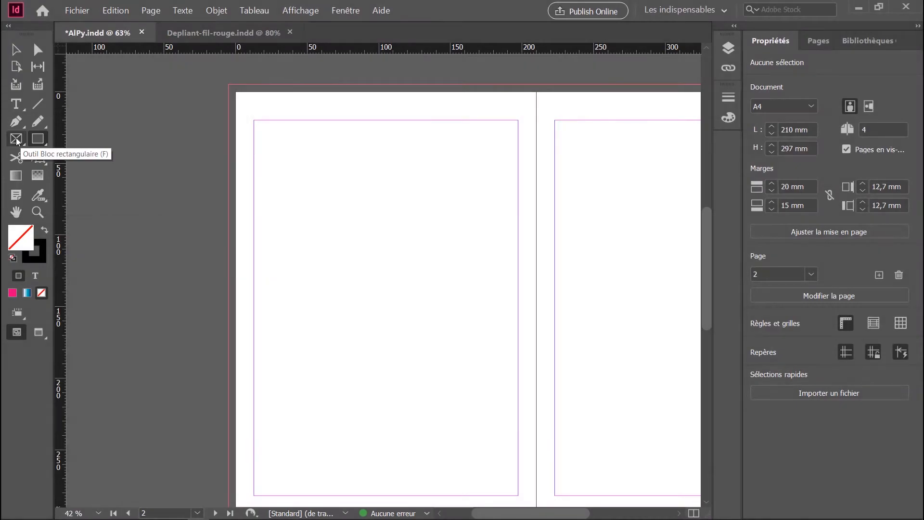
{"action": "left_click", "coordinate": [16, 138]}
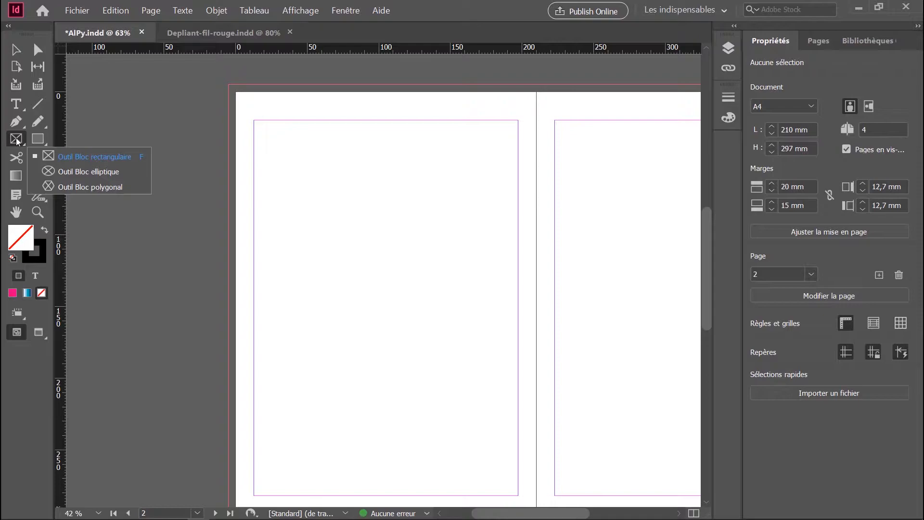
{"action": "left_click", "coordinate": [17, 142]}
{"action": "left_click", "coordinate": [37, 140]}
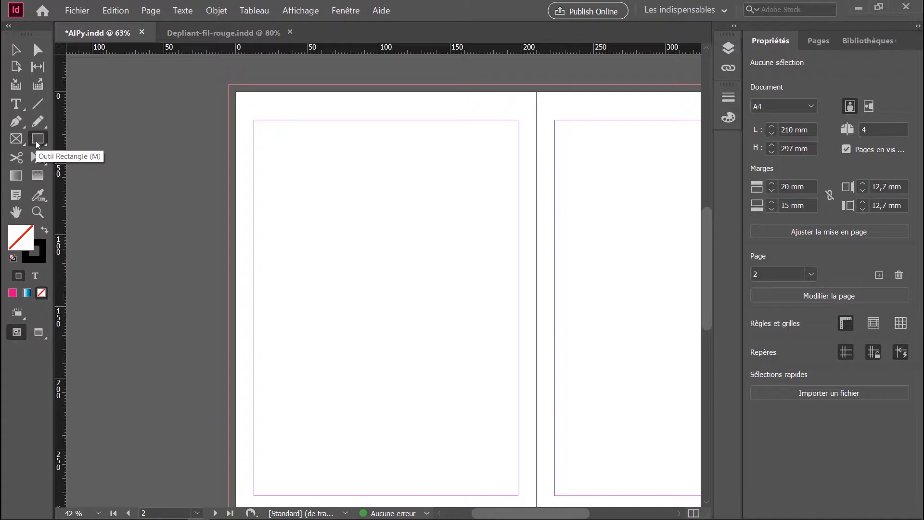
Draw a row of three equal rectangular frames between page 2's margins, starting at the top margin, about 185 mm wide and 72 mm high overall.
{"action": "left_click", "coordinate": [17, 139]}
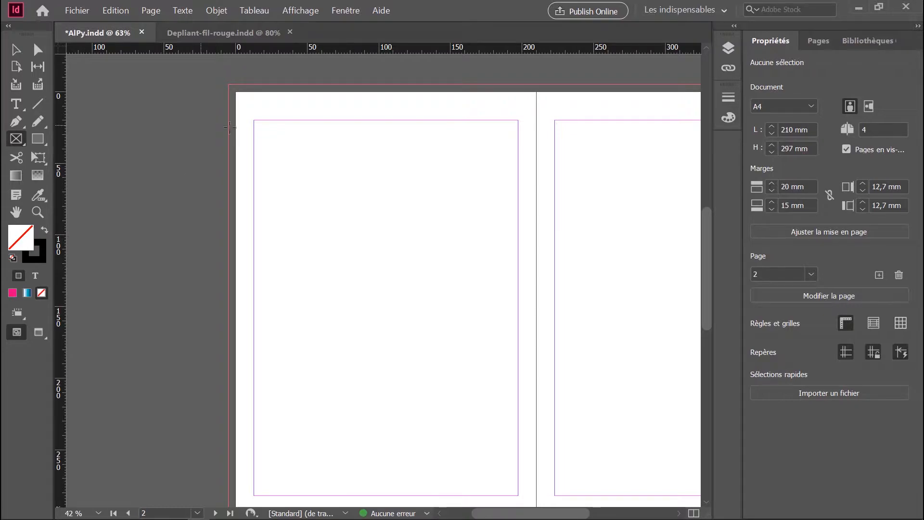
{"action": "left_click_drag", "start_coordinate": [253, 120], "coordinate": [521, 224]}
{"action": "key", "text": "Right"}
{"action": "key", "text": "Right"}
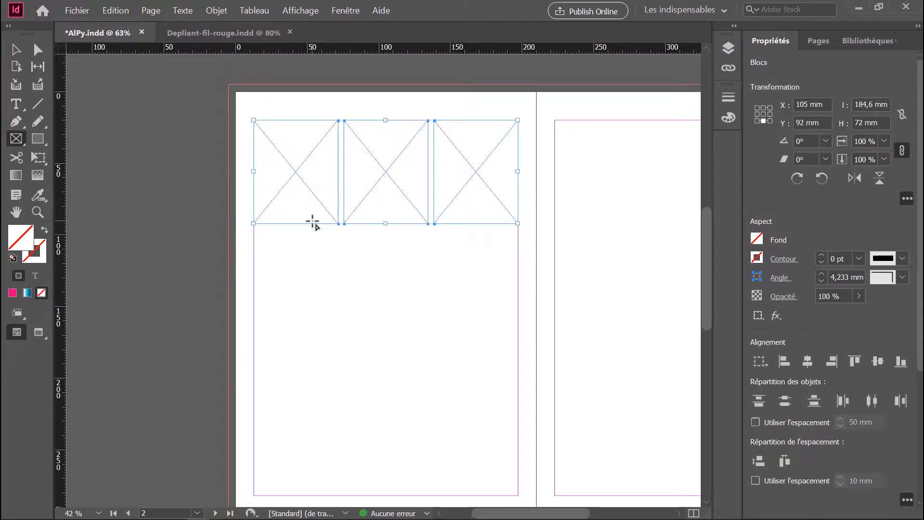
{"action": "left_click", "coordinate": [15, 51]}
{"action": "left_click", "coordinate": [301, 253]}
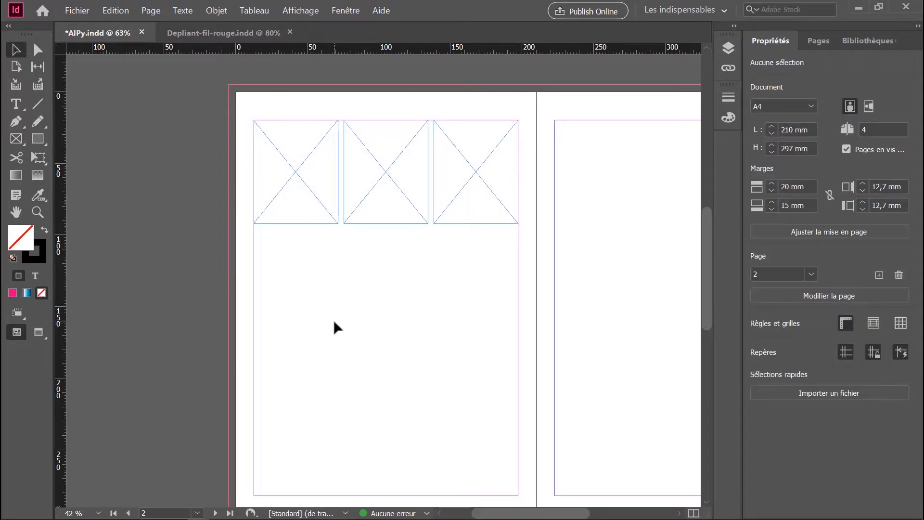
{"action": "key", "text": "ctrl+a"}
{"action": "left_click", "coordinate": [390, 283]}
Import DSC02045.JPG from the Links folder into the first frame of the row on page 2.
{"action": "left_click", "coordinate": [270, 163]}
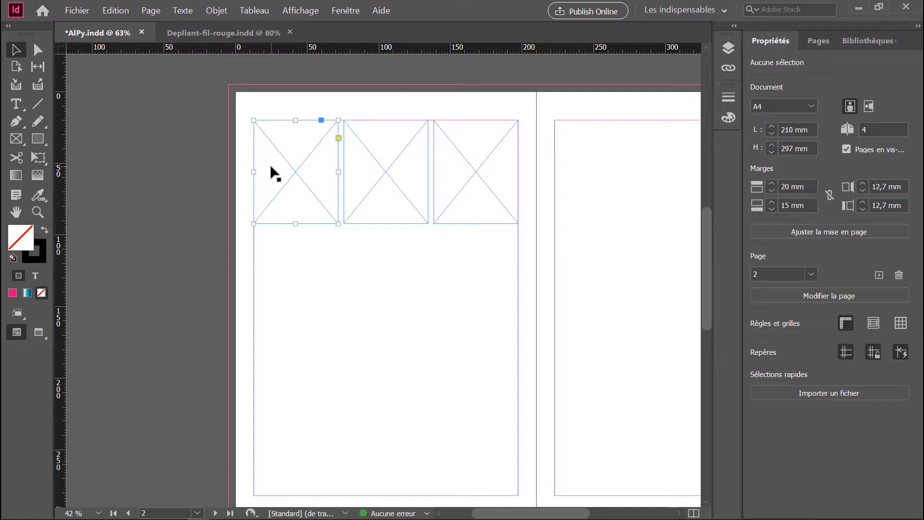
{"action": "left_click", "coordinate": [88, 12]}
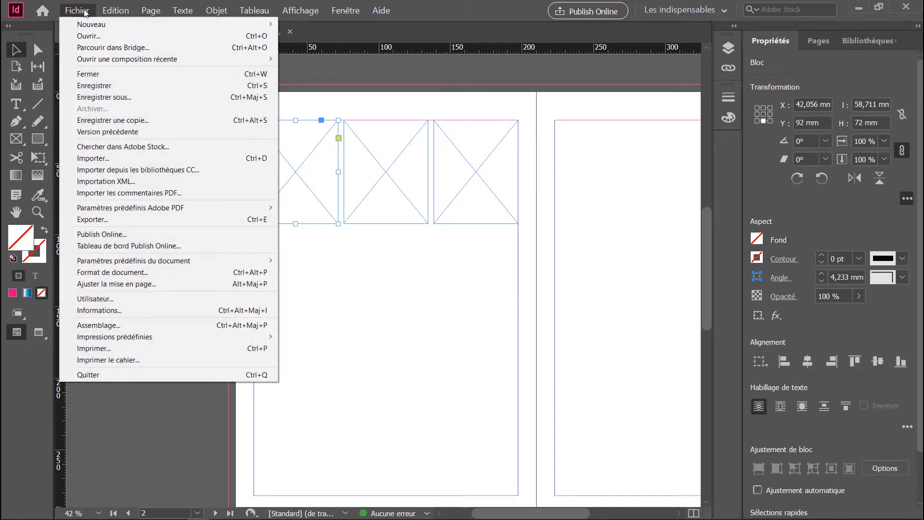
{"action": "left_click", "coordinate": [108, 158]}
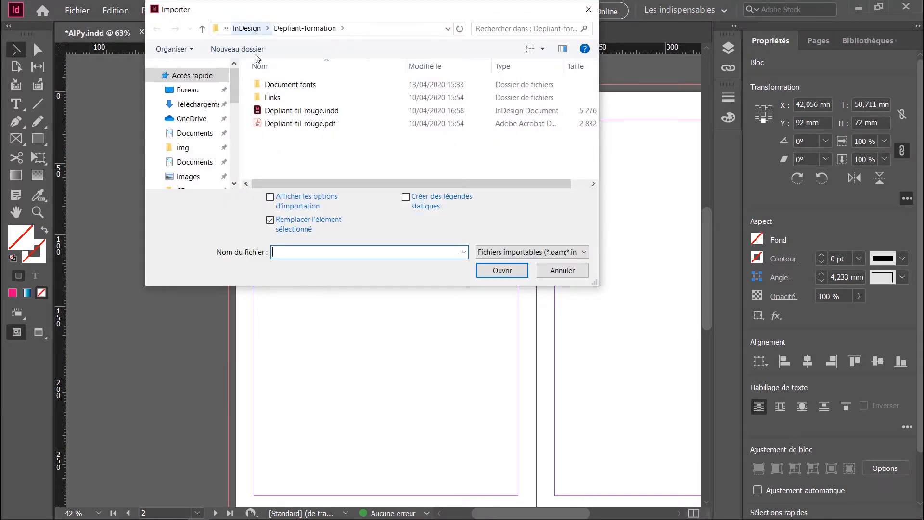
{"action": "double_click", "coordinate": [270, 99]}
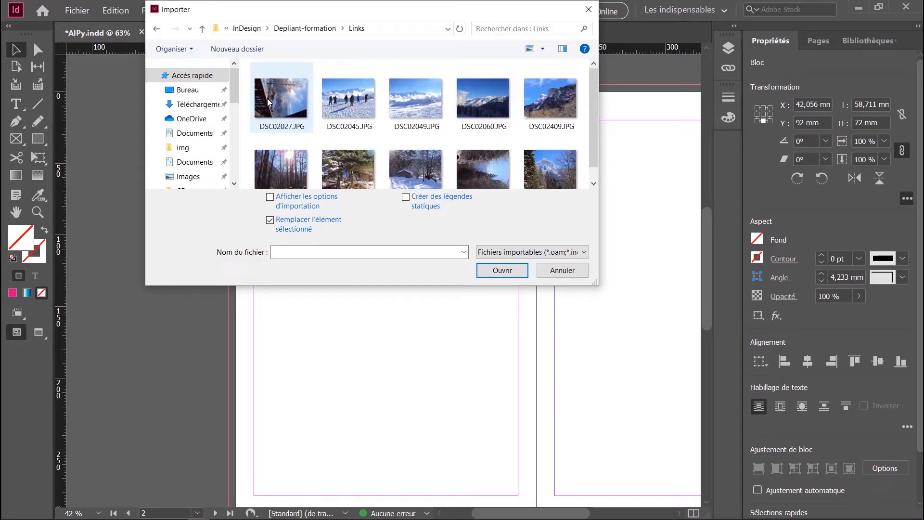
{"action": "left_click", "coordinate": [353, 104]}
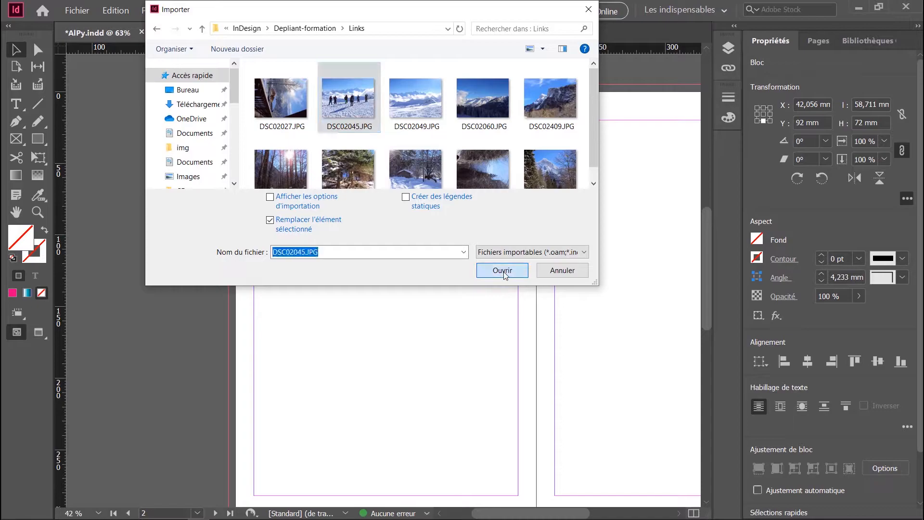
{"action": "left_click", "coordinate": [502, 271]}
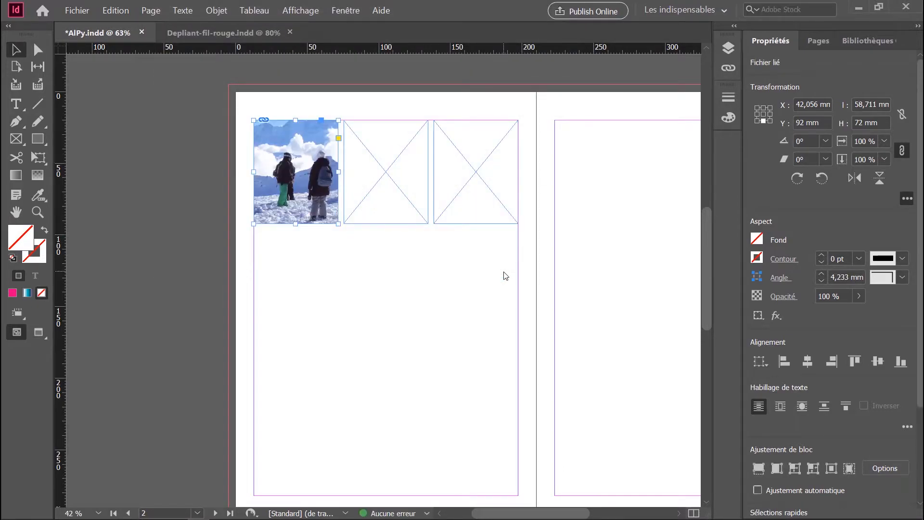
{"action": "left_click", "coordinate": [504, 272]}
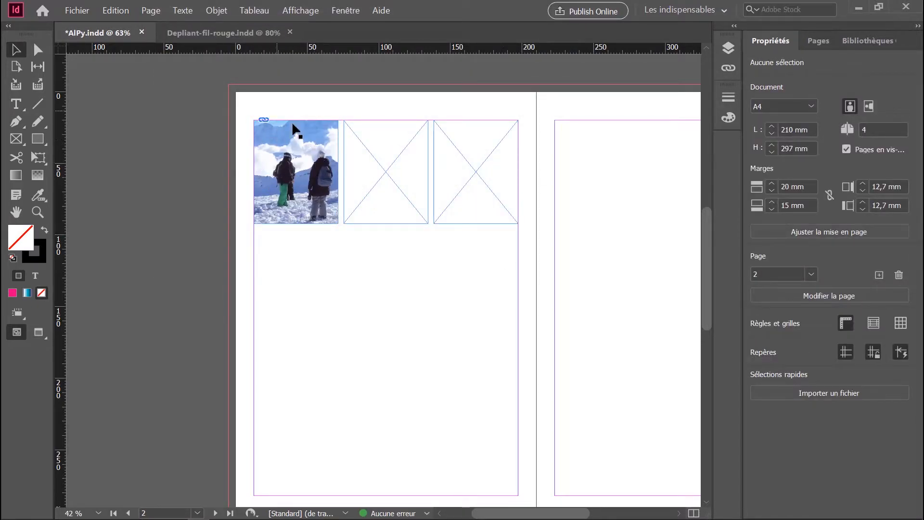
Try the first photo's fitting options: fill frame proportionally, fit content proportionally, and fit content to frame.
{"action": "scroll", "coordinate": [291, 302], "scroll_direction": "up", "scroll_amount": 3}
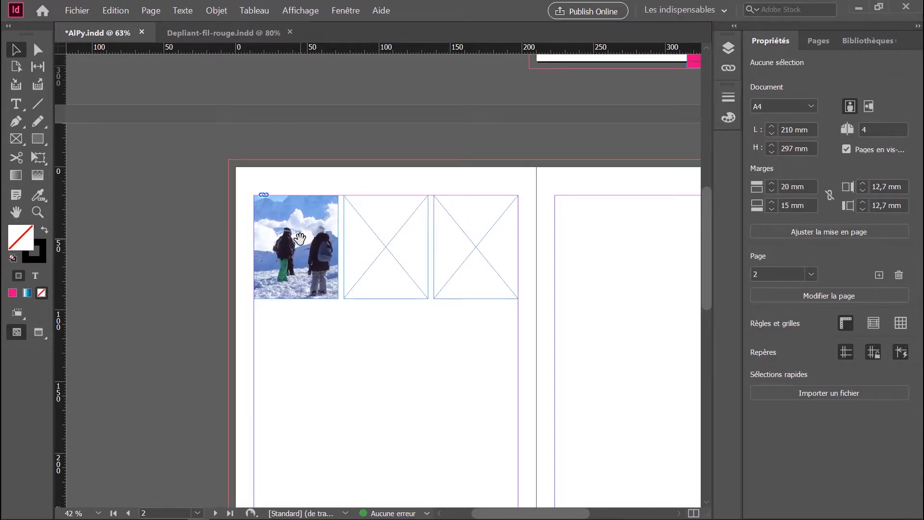
{"action": "left_click", "coordinate": [302, 222]}
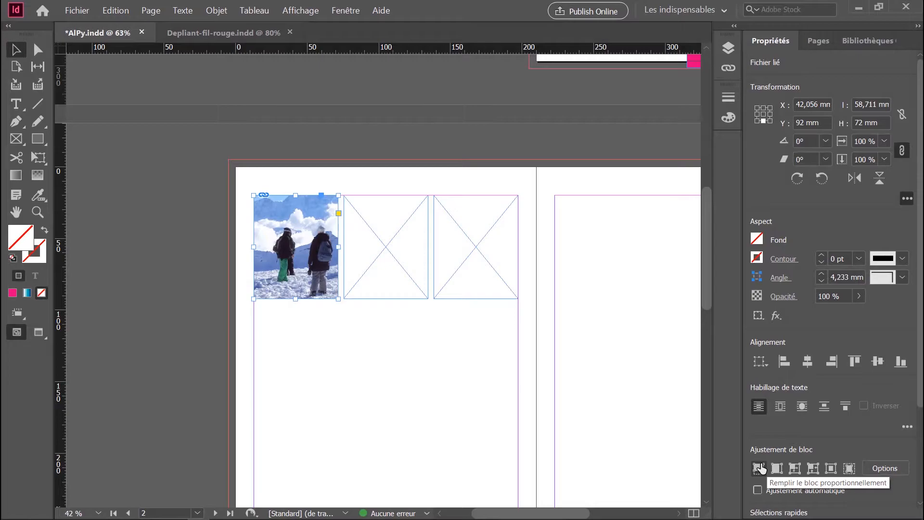
{"action": "left_click", "coordinate": [759, 468]}
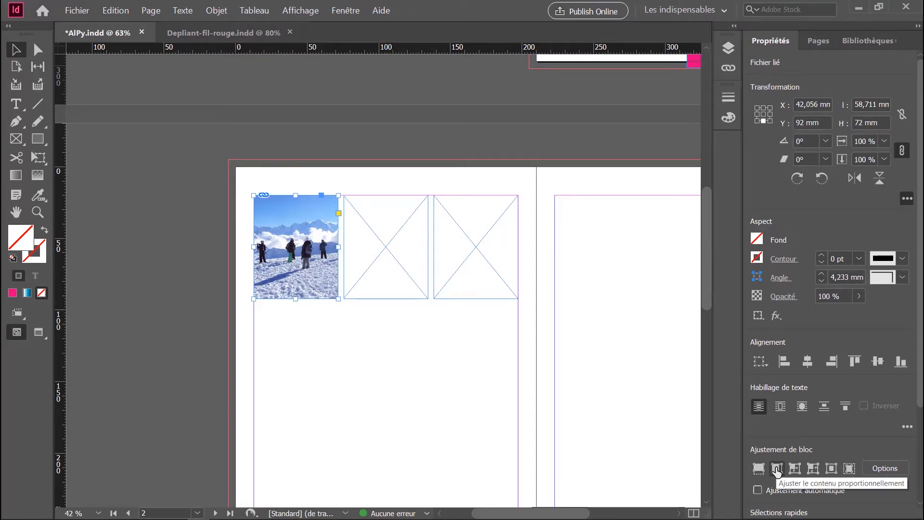
{"action": "left_click", "coordinate": [777, 469]}
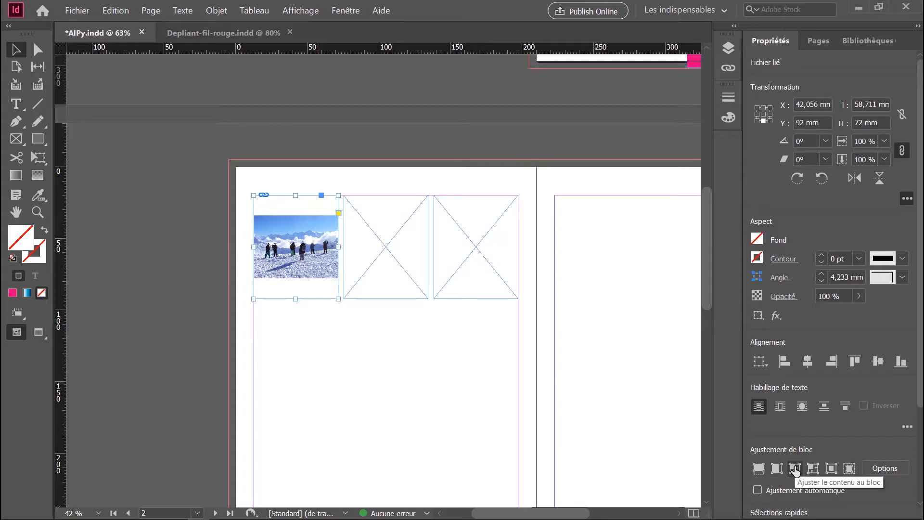
{"action": "left_click", "coordinate": [796, 471]}
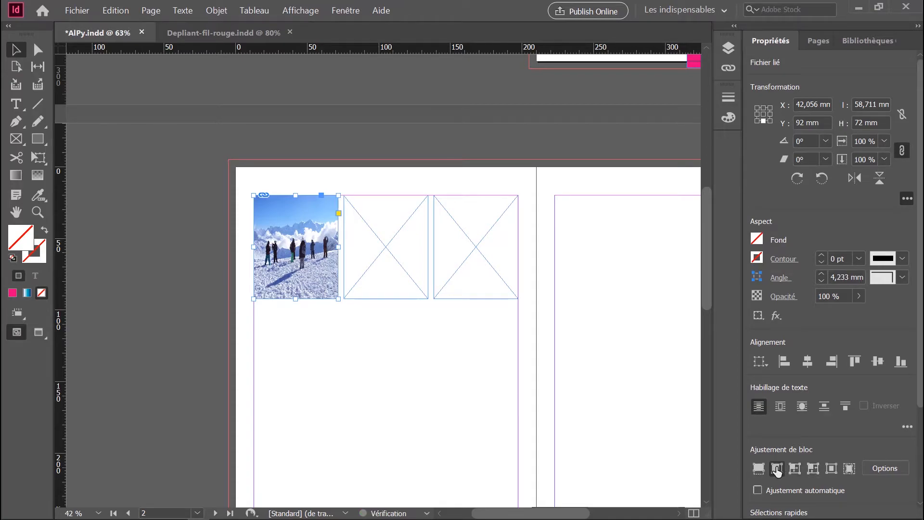
Try fitting the first frame to its photo and undo the change.
{"action": "left_click", "coordinate": [818, 474]}
{"action": "left_click", "coordinate": [816, 471]}
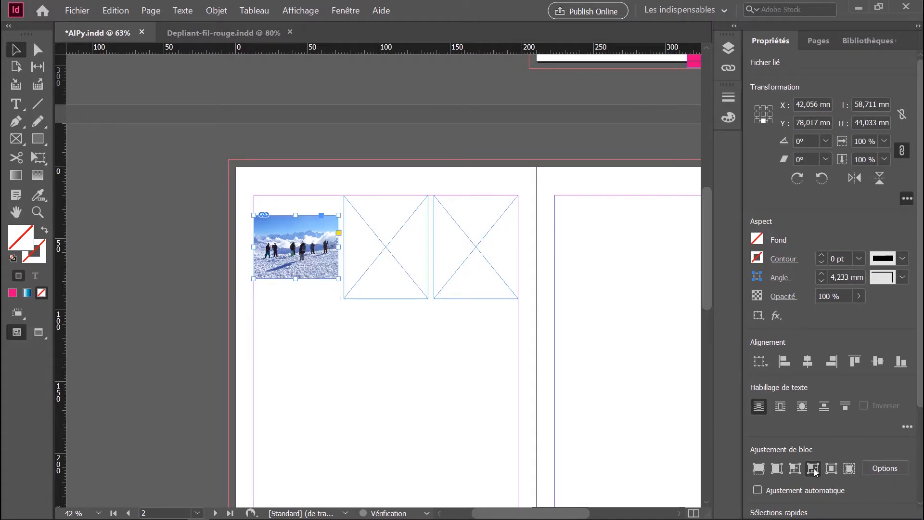
{"action": "key", "text": "ctrl+z"}
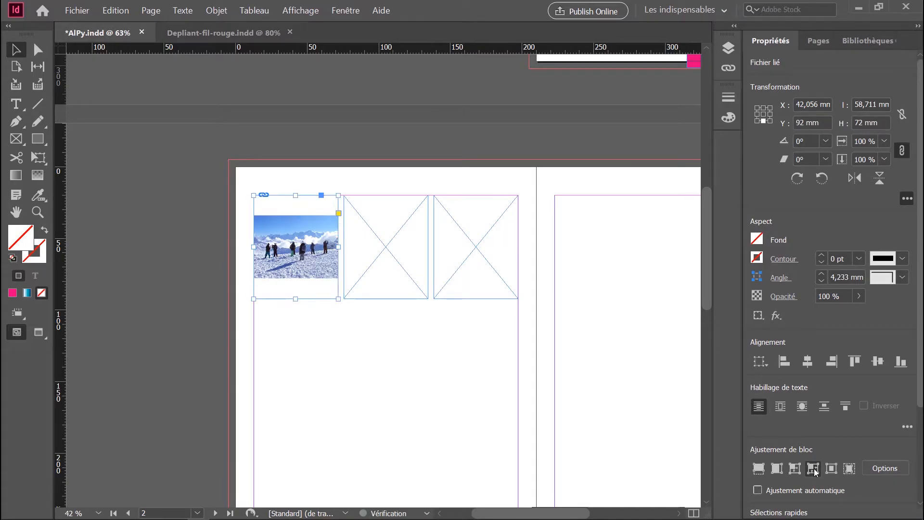
Centre the photo in the first frame and apply the content-aware fit.
{"action": "left_click", "coordinate": [831, 471]}
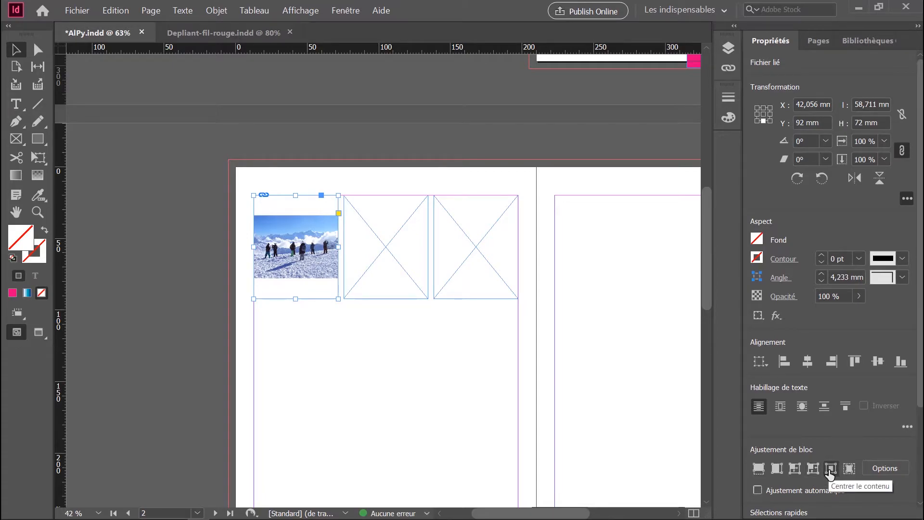
{"action": "left_click", "coordinate": [850, 468]}
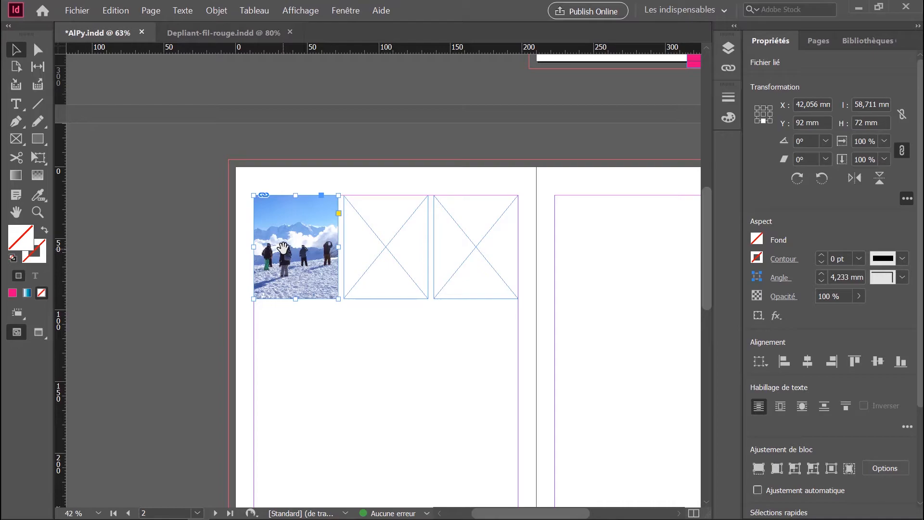
{"action": "left_click", "coordinate": [328, 330]}
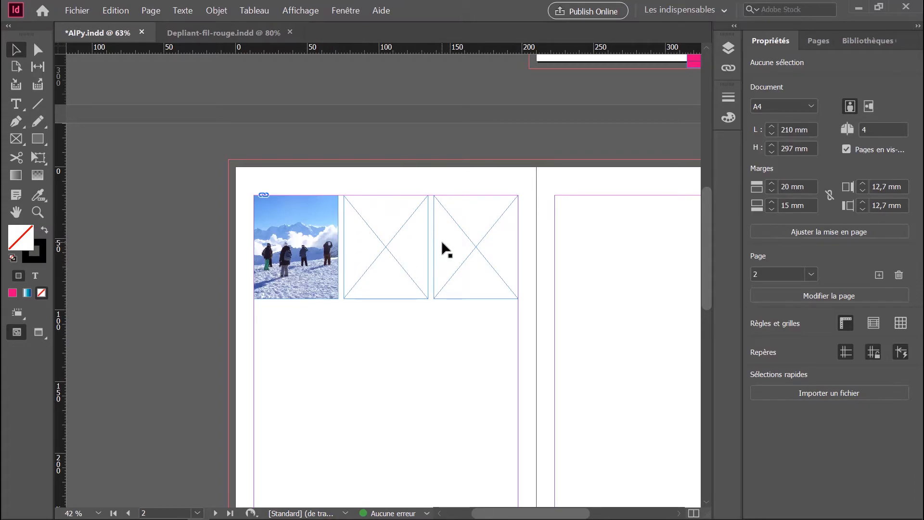
Import DSC02027.JPG and DSC02049.JPG together, placing the first in the middle frame and the second in the last frame of the row.
{"action": "key", "text": "ctrl+d"}
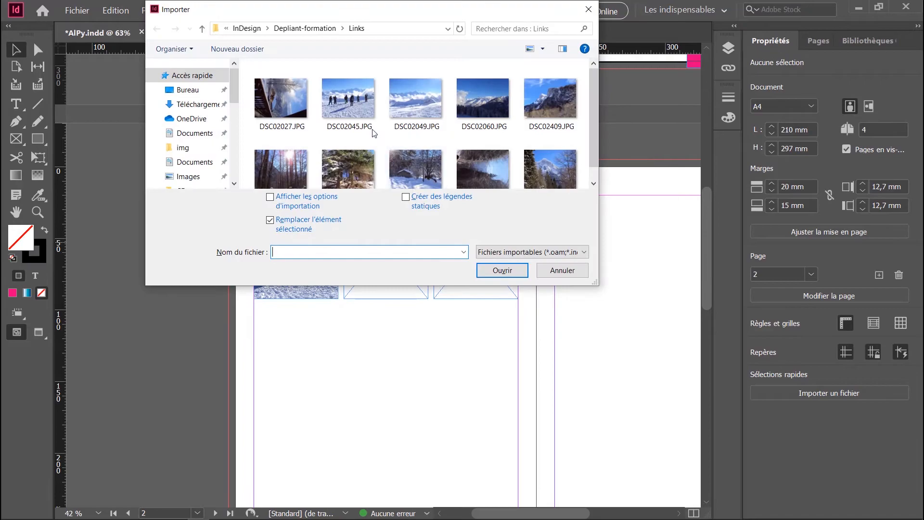
{"action": "left_click", "coordinate": [302, 107]}
{"action": "left_click", "coordinate": [417, 116], "text": "ctrl"}
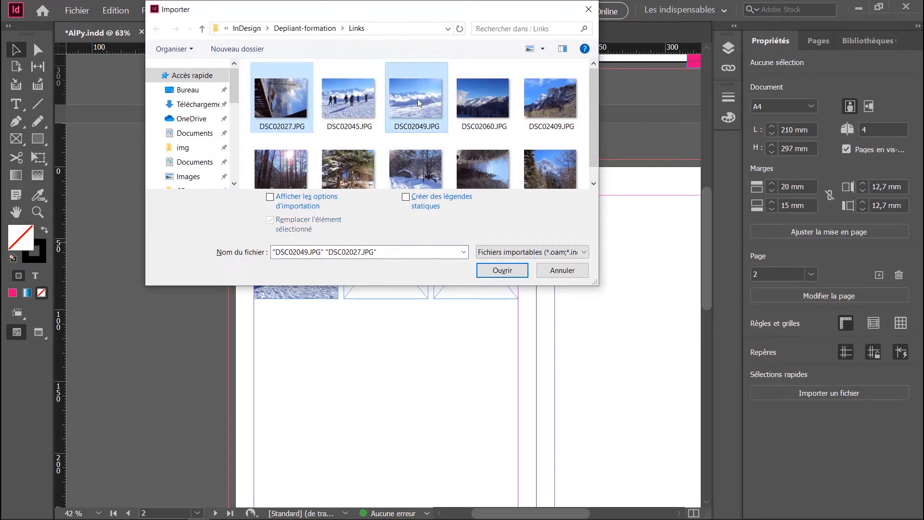
{"action": "left_click", "coordinate": [503, 271]}
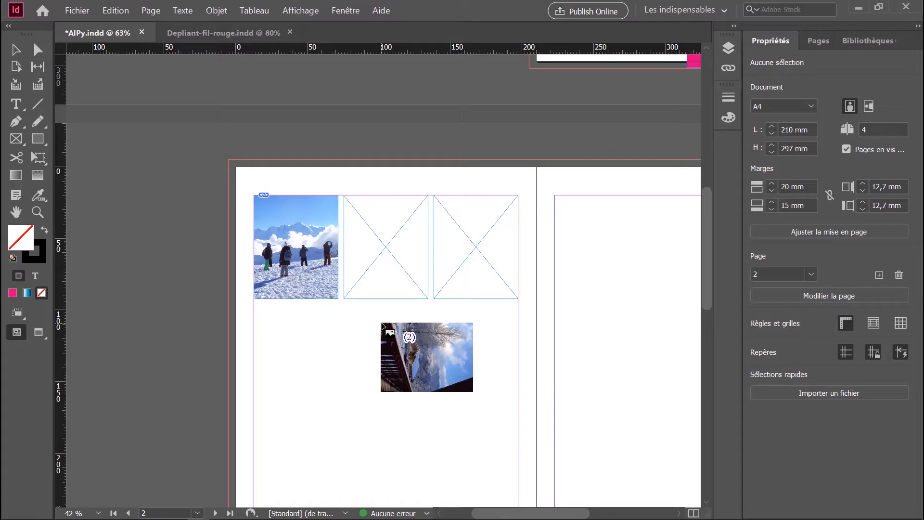
{"action": "left_click", "coordinate": [367, 238]}
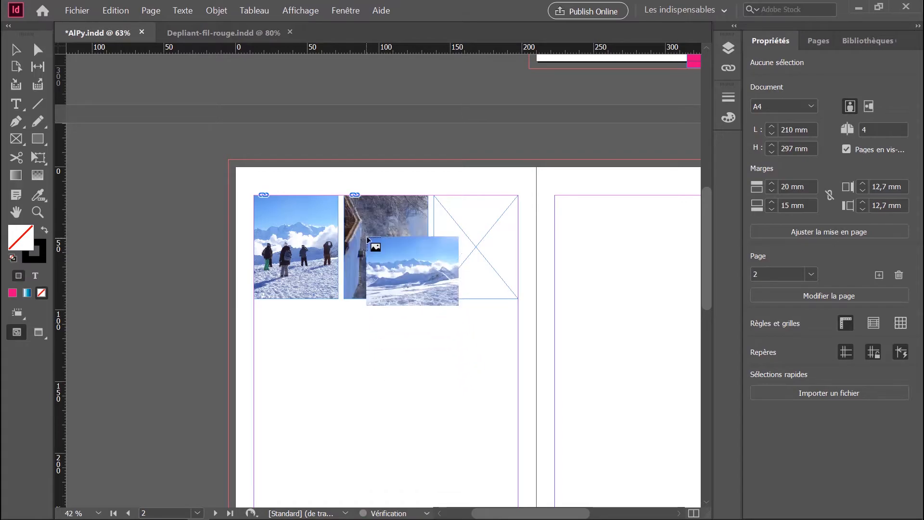
{"action": "left_click", "coordinate": [444, 238]}
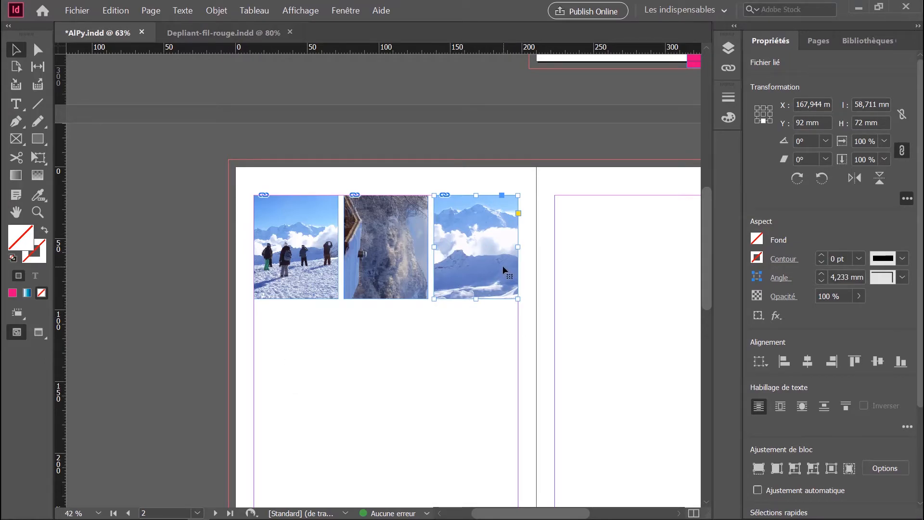
Load the photos from DSC02411.JPG through DSC02442.JPG in the Links folder for placing.
{"action": "key", "text": "ctrl+d"}
{"action": "left_click", "coordinate": [304, 164]}
{"action": "left_click", "coordinate": [565, 166], "text": "shift"}
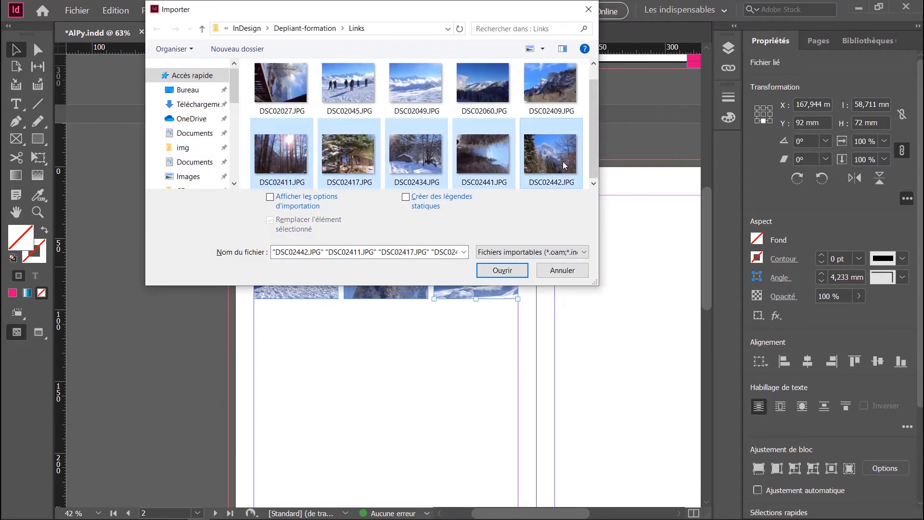
{"action": "left_click", "coordinate": [502, 270]}
Place the loaded photos as a two-by-two grid about 184.6 × 140.25 mm between the margins, below the row of three photos.
{"action": "scroll", "coordinate": [289, 361], "scroll_direction": "down", "scroll_amount": 3}
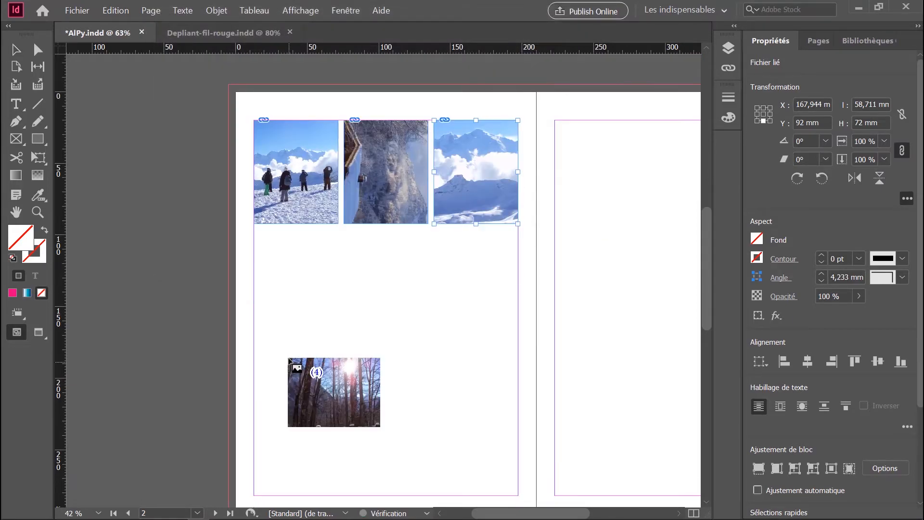
{"action": "left_click_drag", "start_coordinate": [254, 248], "coordinate": [520, 450]}
{"action": "key", "text": "Right"}
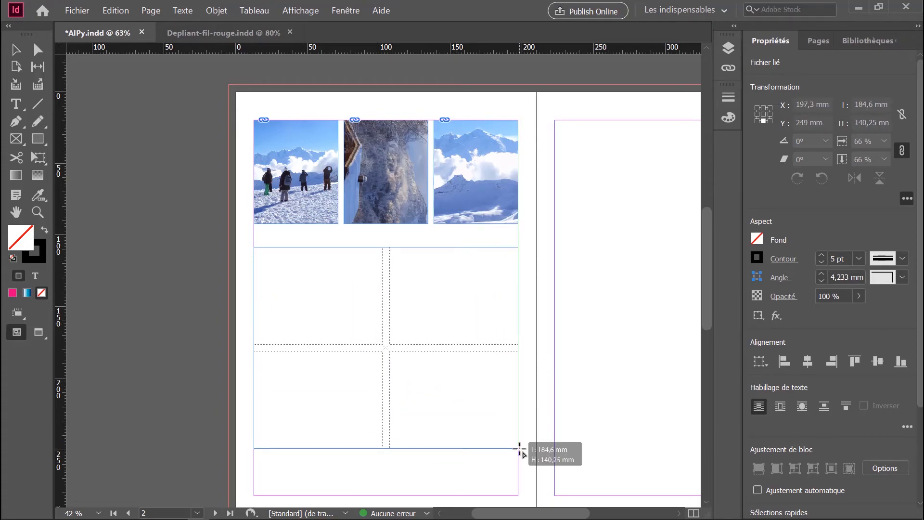
{"action": "left_click_drag", "start_coordinate": [520, 450], "coordinate": [520, 449]}
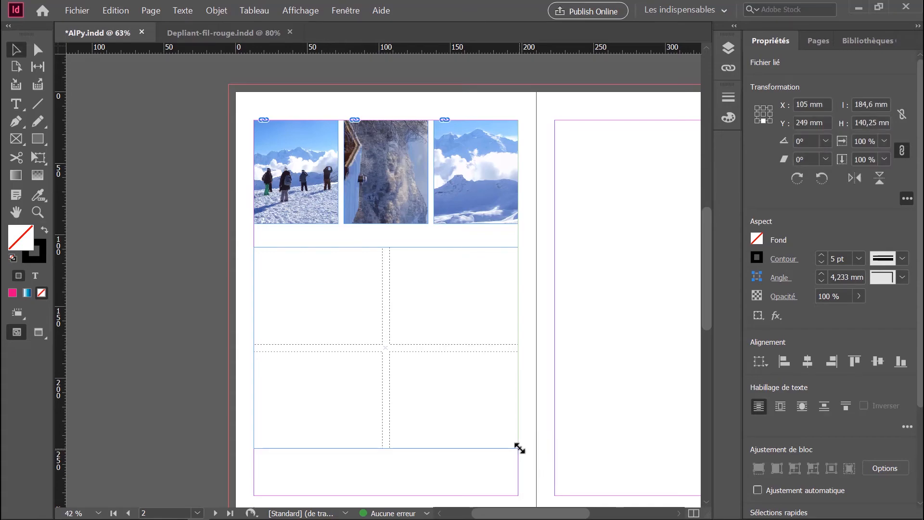
{"action": "scroll", "coordinate": [213, 264], "scroll_direction": "down", "scroll_amount": 2}
{"action": "left_click", "coordinate": [170, 265]}
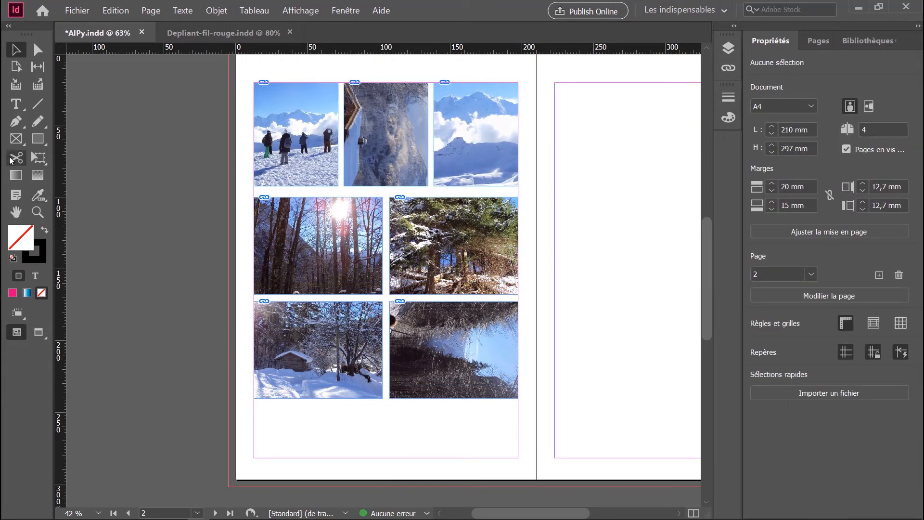
Draw a row of five elliptical frames, about 184.6 × 27.75 mm overall, between the margins below the photo grid.
{"action": "left_click", "coordinate": [14, 140]}
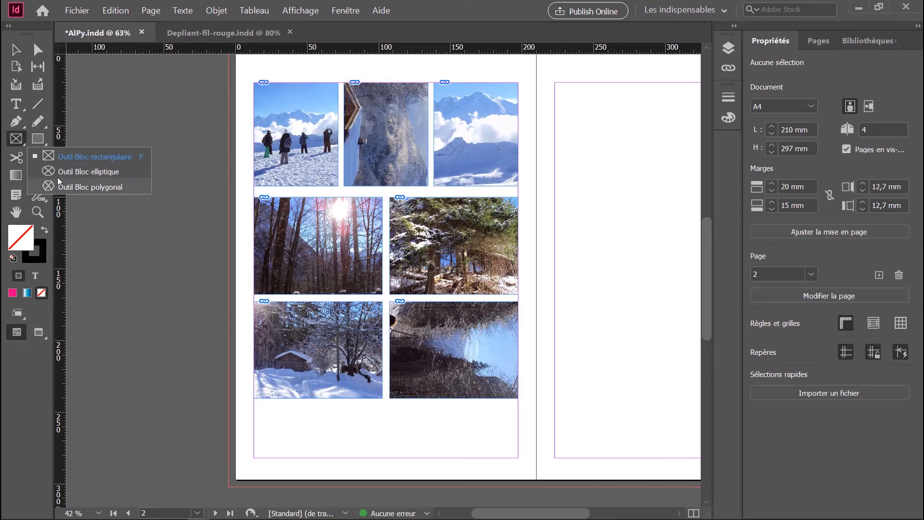
{"action": "left_click_drag", "start_coordinate": [253, 418], "coordinate": [518, 461]}
{"action": "key", "text": "Right"}
{"action": "key", "text": "Right"}
{"action": "key", "text": "Right"}
{"action": "key", "text": "Right"}
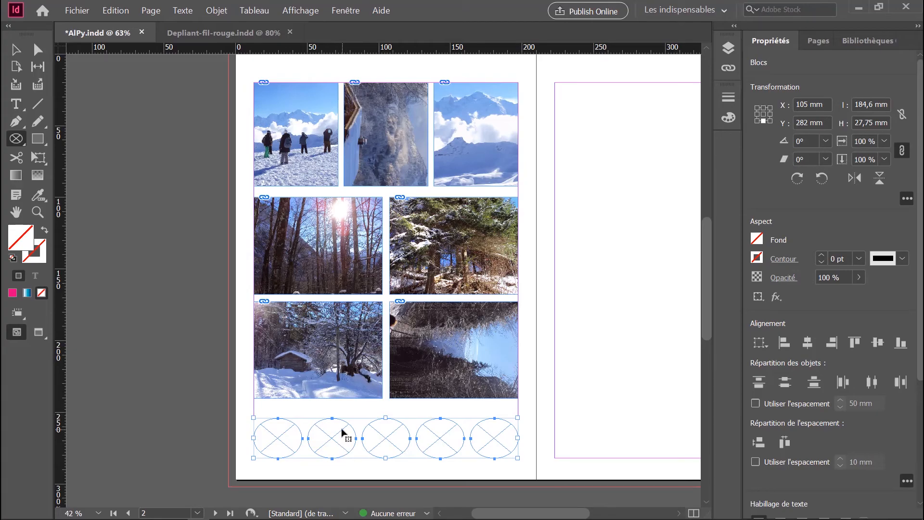
Import the five photos DSC02027.JPG through DSC02409.JPG and place them in order in the five elliptical frames.
{"action": "key", "text": "ctrl+d"}
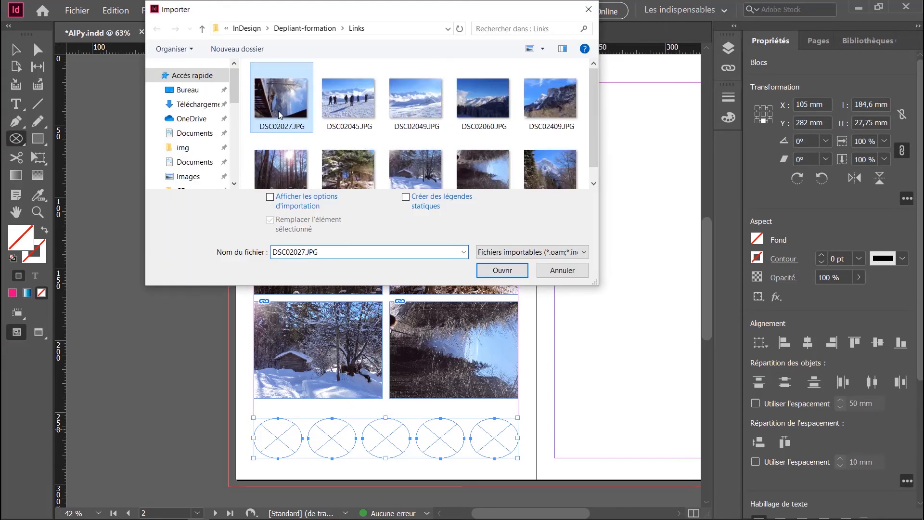
{"action": "left_click", "coordinate": [280, 113]}
{"action": "left_click", "coordinate": [552, 99], "text": "shift"}
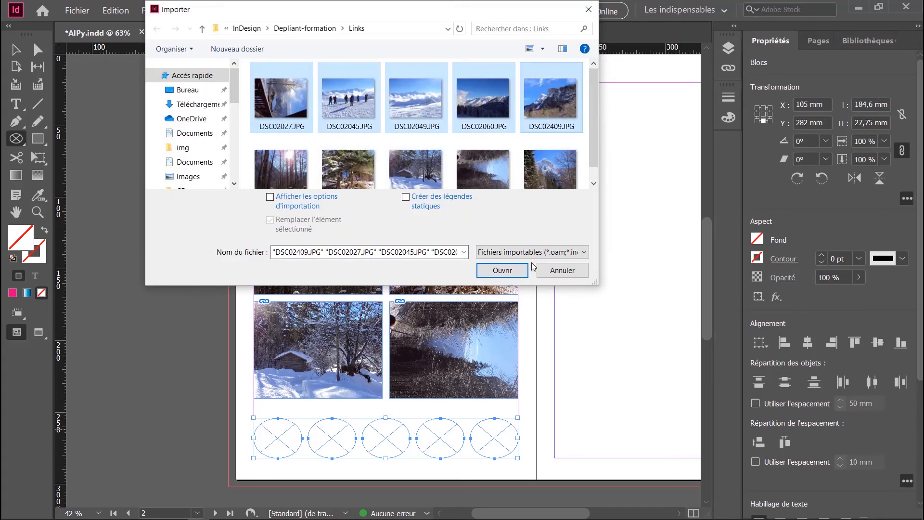
{"action": "left_click", "coordinate": [498, 271]}
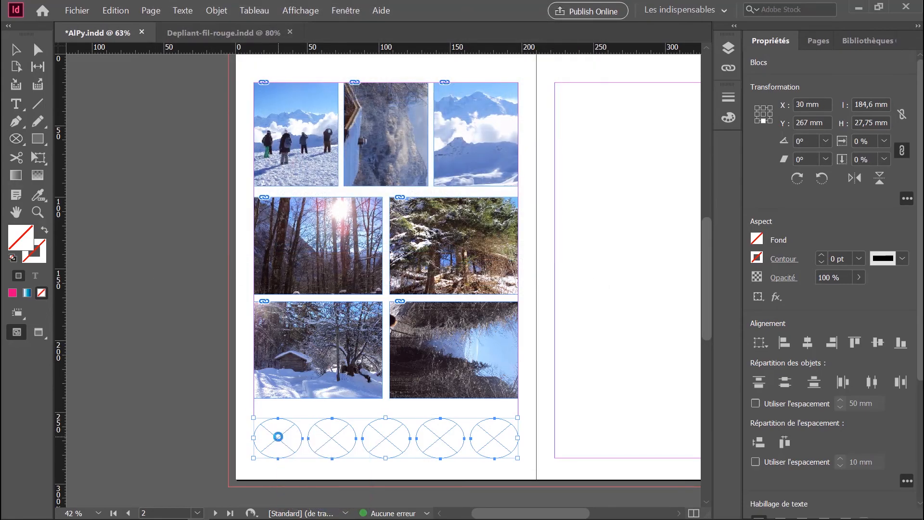
{"action": "left_click", "coordinate": [277, 440]}
{"action": "left_click", "coordinate": [327, 439]}
{"action": "left_click", "coordinate": [386, 439]}
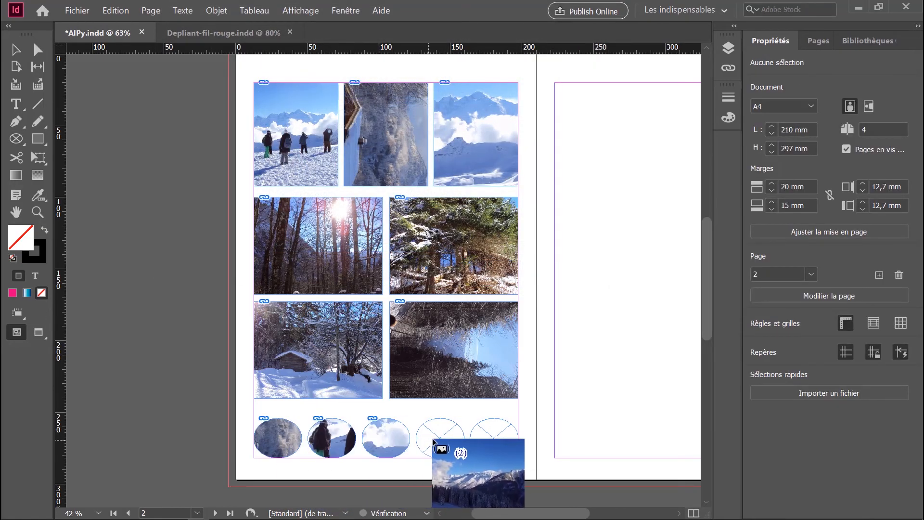
{"action": "left_click", "coordinate": [439, 439]}
{"action": "left_click", "coordinate": [486, 439]}
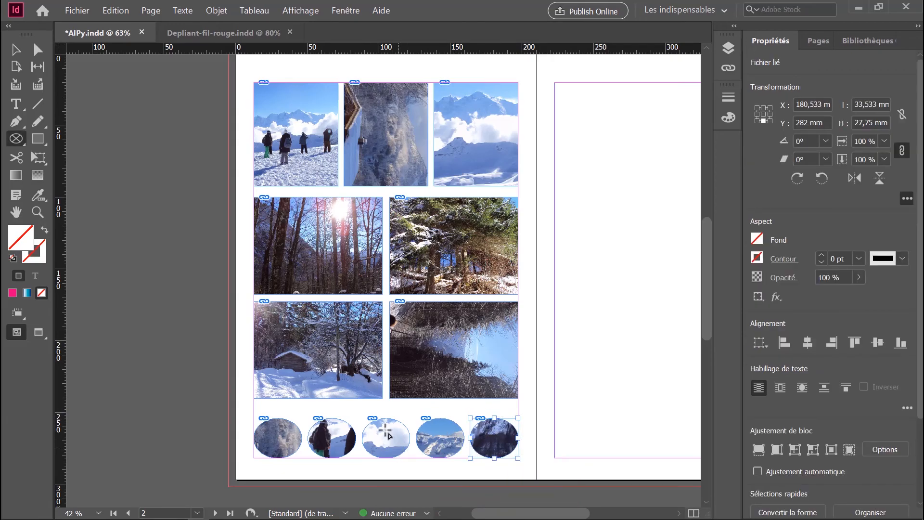
Apply the fill frame proportionally fitting to all five elliptical photo frames.
{"action": "left_click", "coordinate": [15, 49]}
{"action": "left_click_drag", "start_coordinate": [221, 409], "coordinate": [541, 479]}
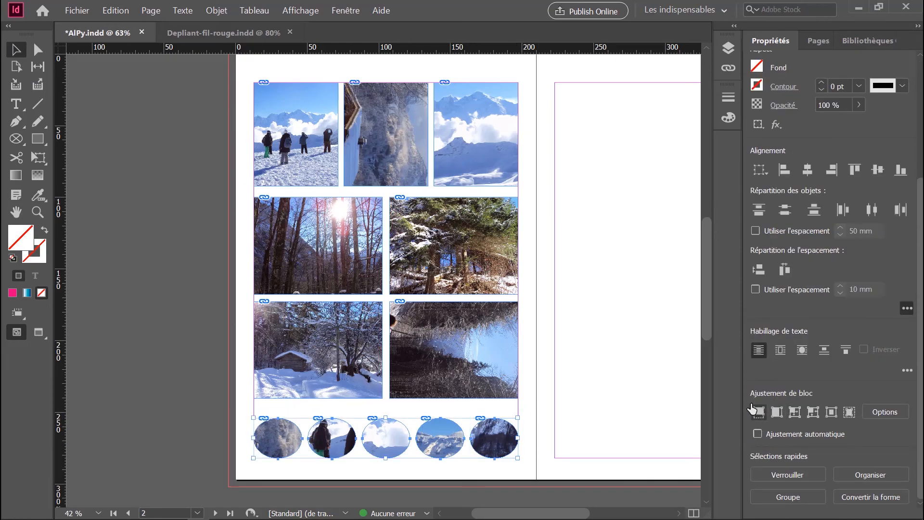
{"action": "left_click", "coordinate": [759, 413]}
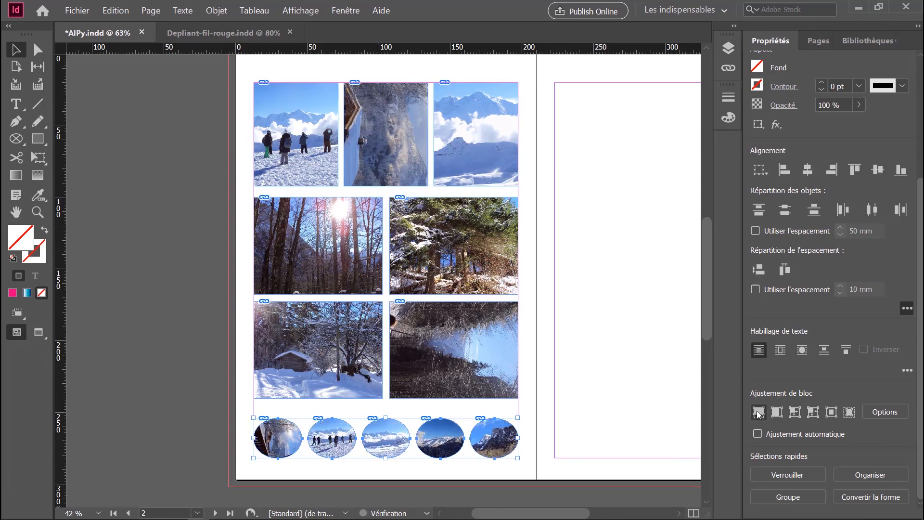